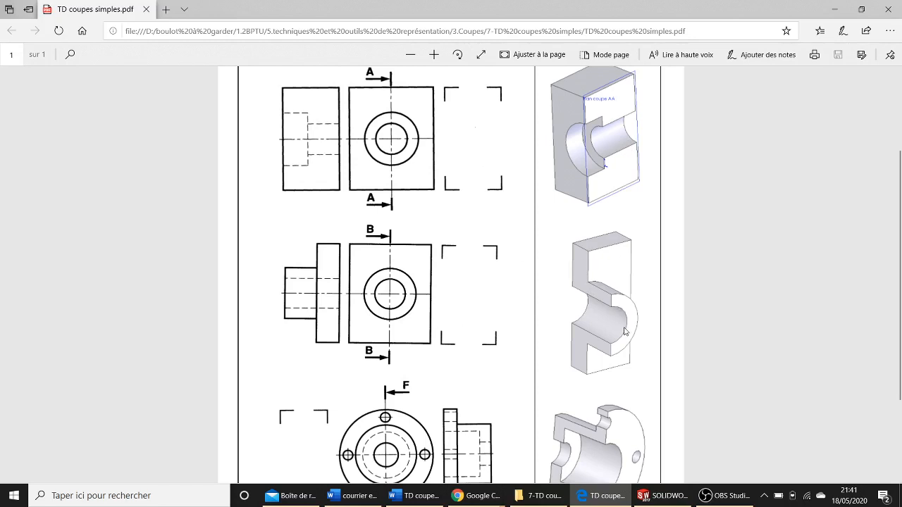
# - Examine the three simple-section exercises on the worksheet and their cutaway perspective views
pyautogui.scroll(-3, 620, 334)
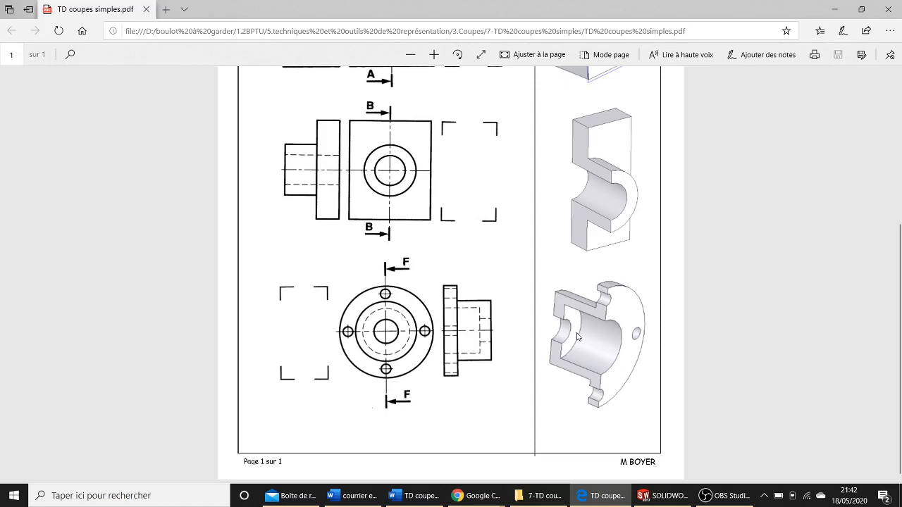
pyautogui.scroll(5, 450, 285)
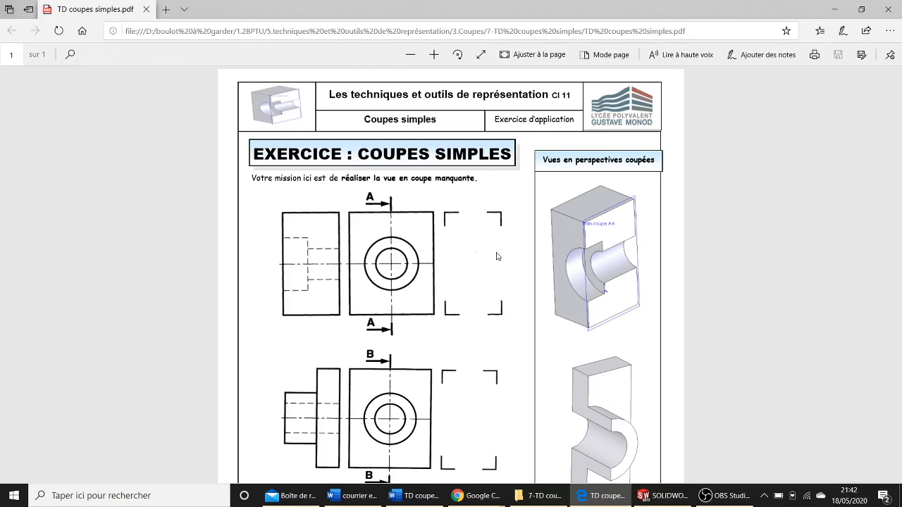
pyautogui.scroll(-1, 484, 266)
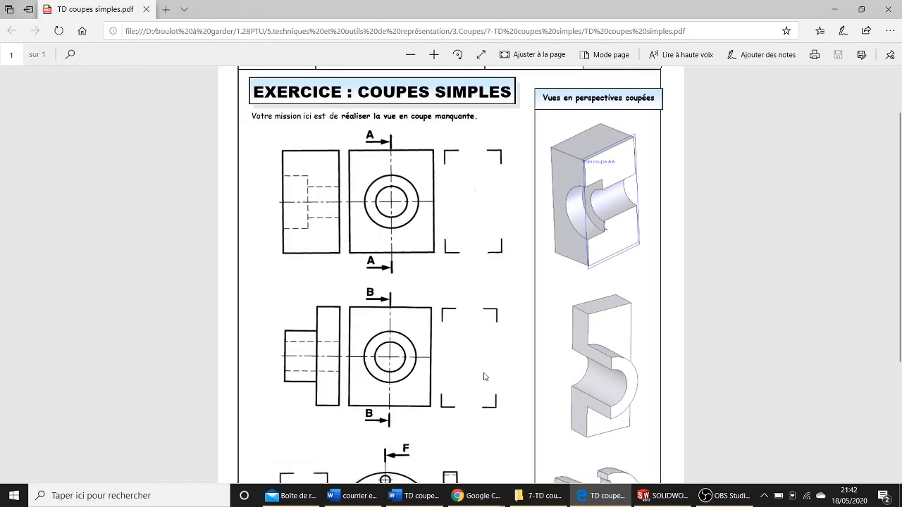
# - Switch to SOLIDWORKS and orient the bored block to its front view
pyautogui.click(677, 497)
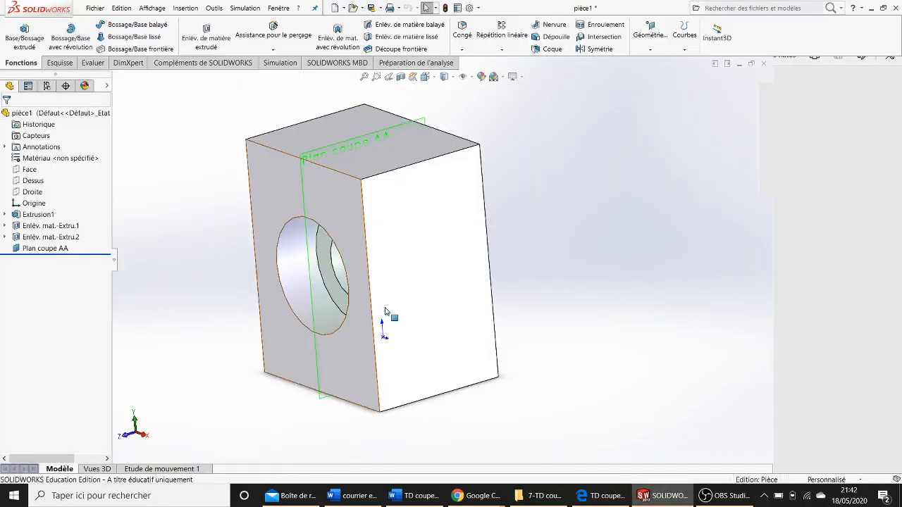
pyautogui.moveTo(390, 316); pyautogui.dragTo(383, 254, button='middle')
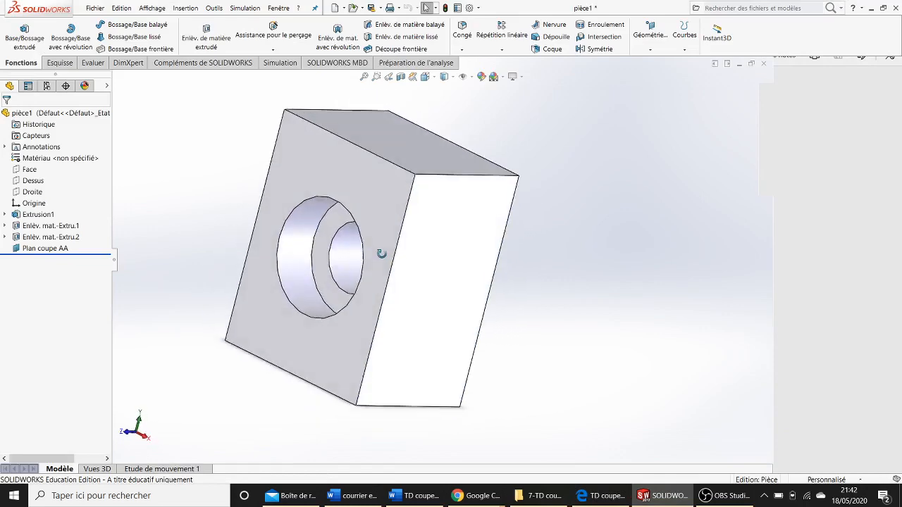
pyautogui.press('space')
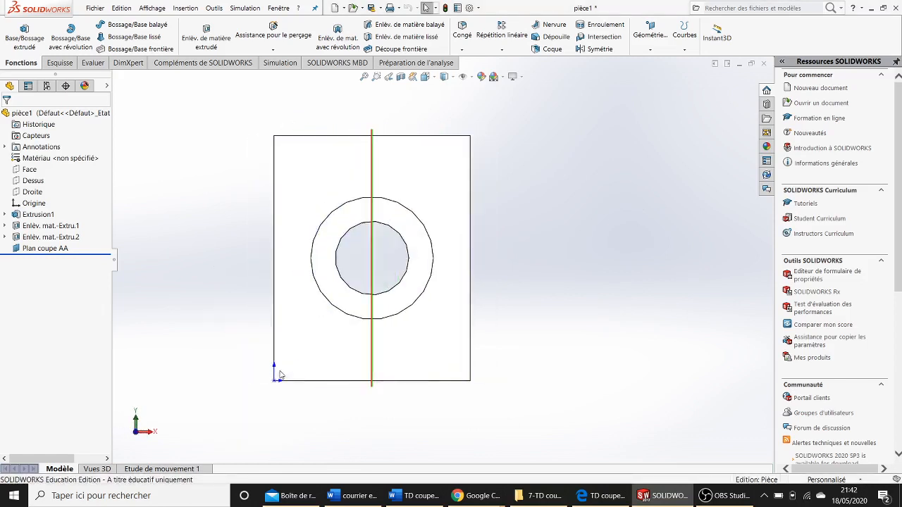
# - Set up a section view on the Droite plane, offset 40 mm to coincide with Plan coupe AA
pyautogui.click(401, 79)
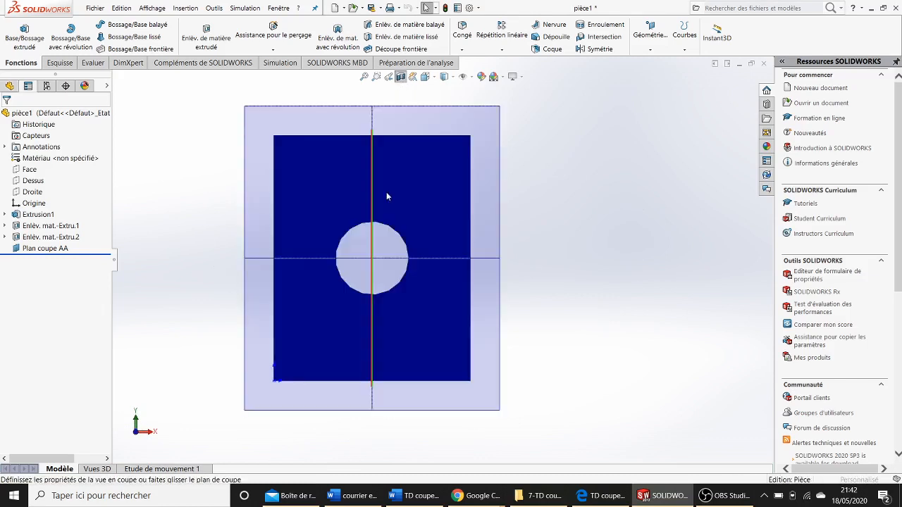
pyautogui.click(41, 346)
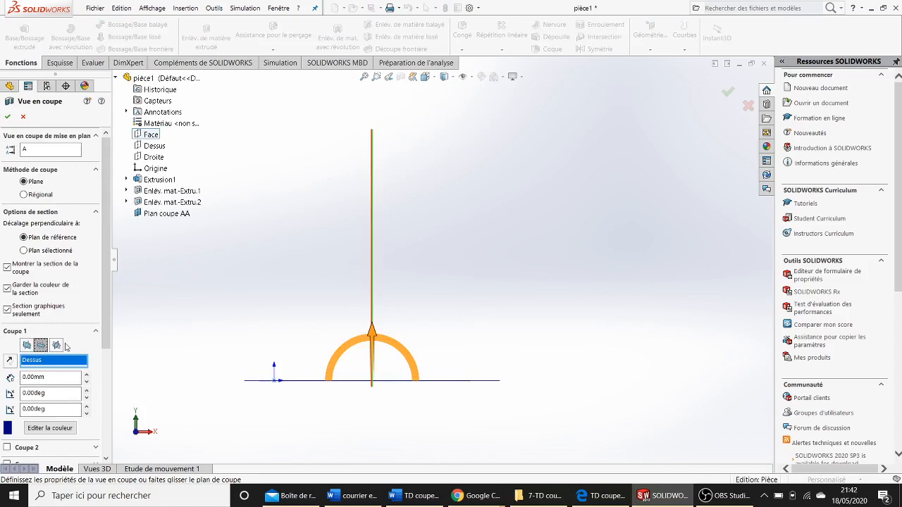
pyautogui.click(57, 345)
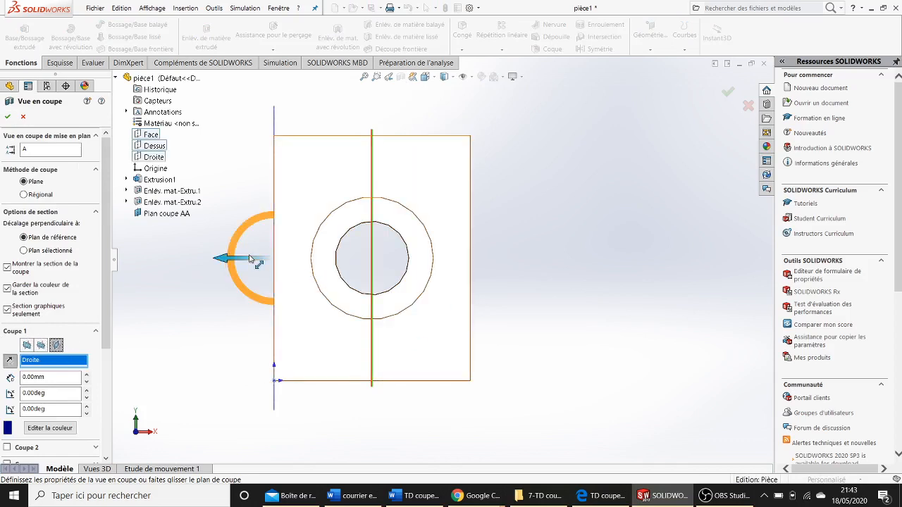
pyautogui.moveTo(275, 265); pyautogui.dragTo(368, 270)
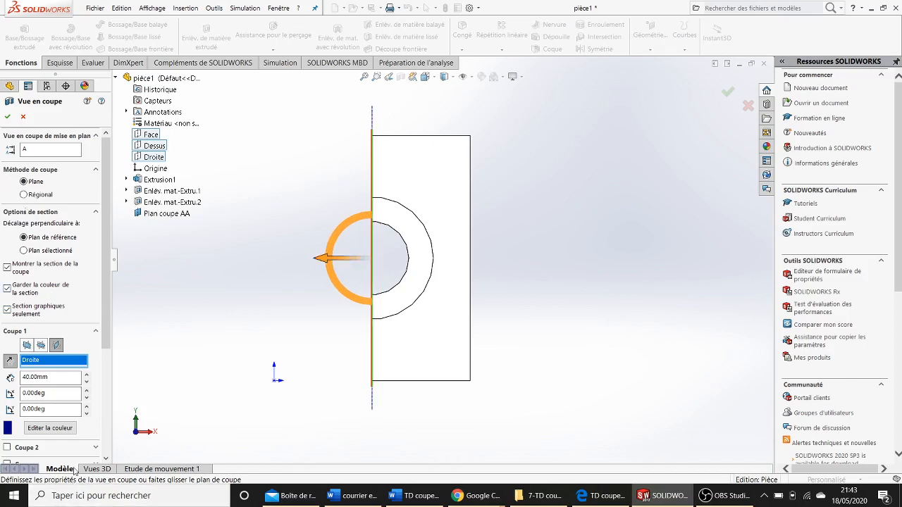
pyautogui.scroll(-3, 109, 379)
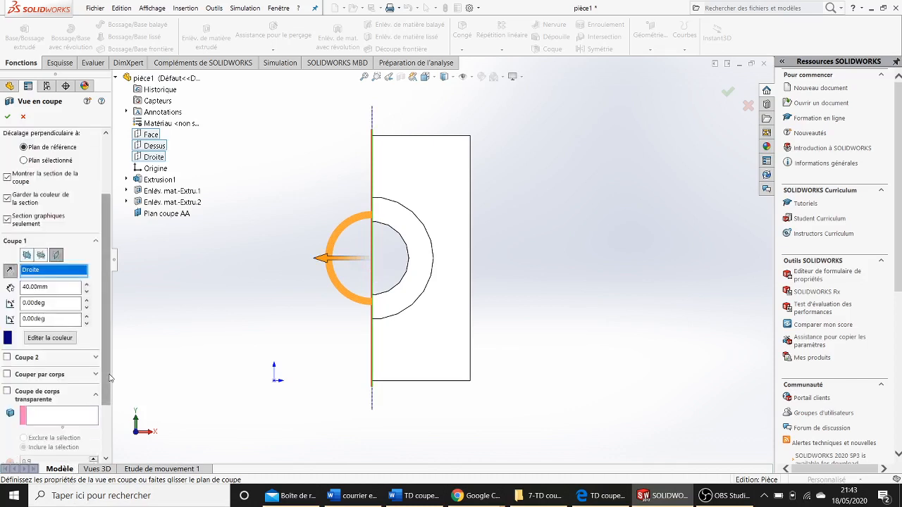
pyautogui.scroll(3, 109, 379)
# - Examine the cut face of section AA head-on and at an angle, including both bores
pyautogui.press('Right')
pyautogui.press('Right')
pyautogui.press('Right')
pyautogui.press('Right')
pyautogui.press('Right')
pyautogui.press('Right')
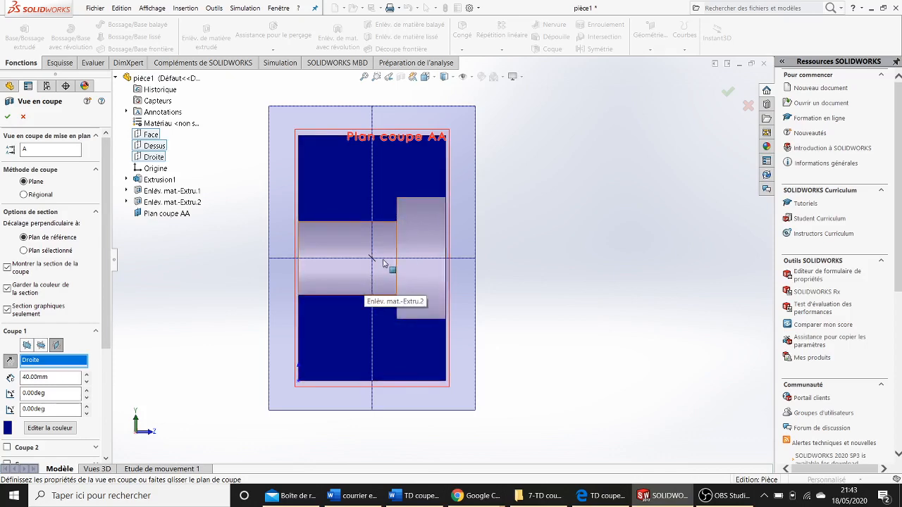
pyautogui.moveTo(381, 273); pyautogui.dragTo(395, 248, button='middle')
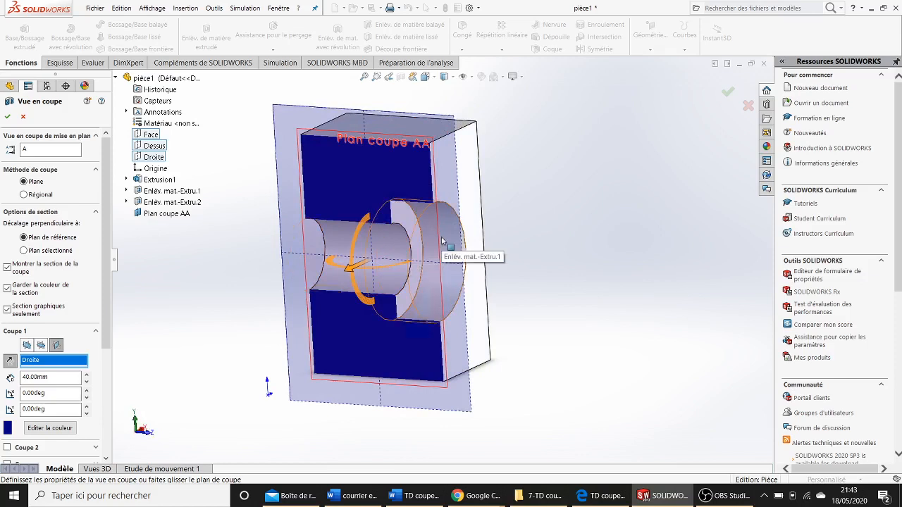
pyautogui.press('Right')
pyautogui.press('Right')
pyautogui.press('Up')
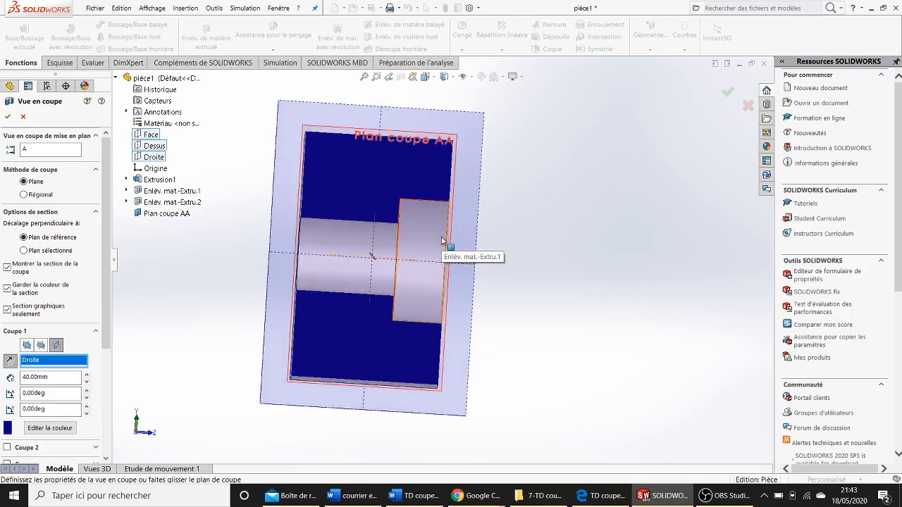
# - Straighten the model's orientation and turn it from the front view to face section AA squarely
pyautogui.press('space')
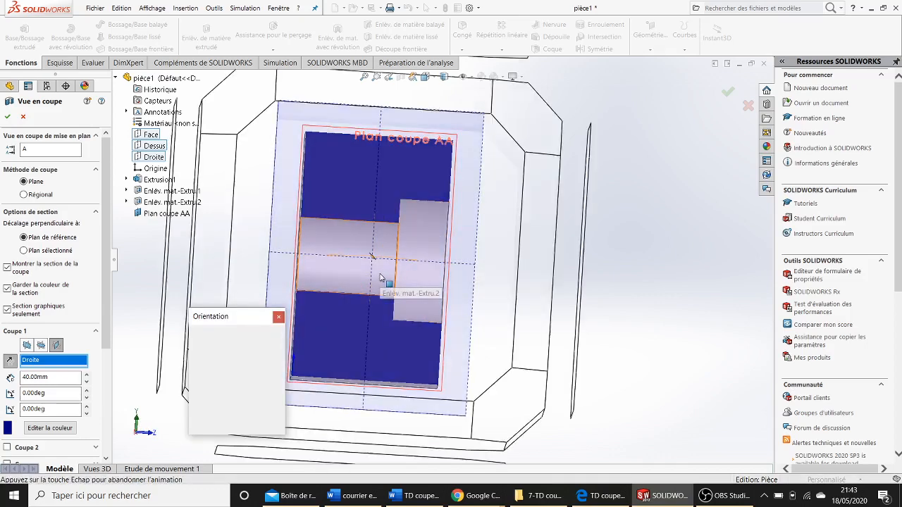
pyautogui.click(279, 374)
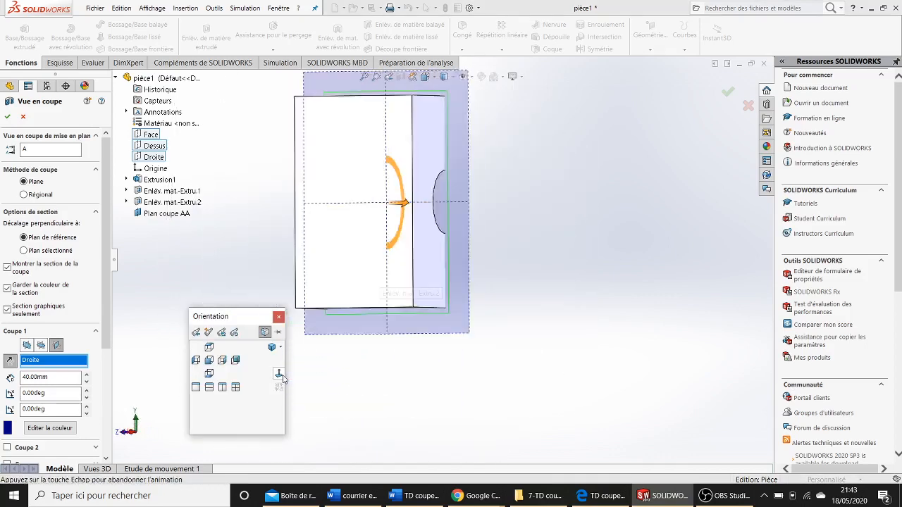
pyautogui.press('Right')
pyautogui.press('Right')
pyautogui.press('Right')
pyautogui.press('Right')
pyautogui.press('Right')
pyautogui.press('Right')
pyautogui.press('Right')
pyautogui.press('Right')
pyautogui.press('Right')
pyautogui.press('Right')
pyautogui.press('Right')
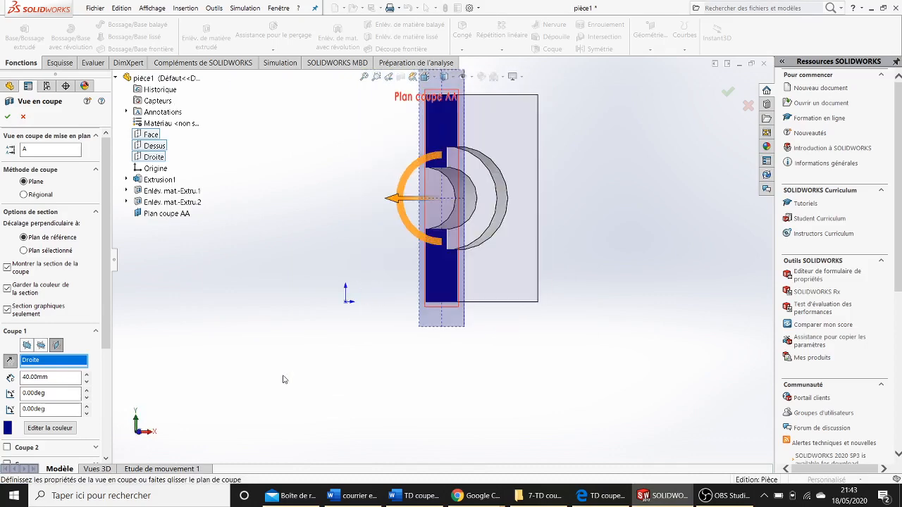
pyautogui.press('Right')
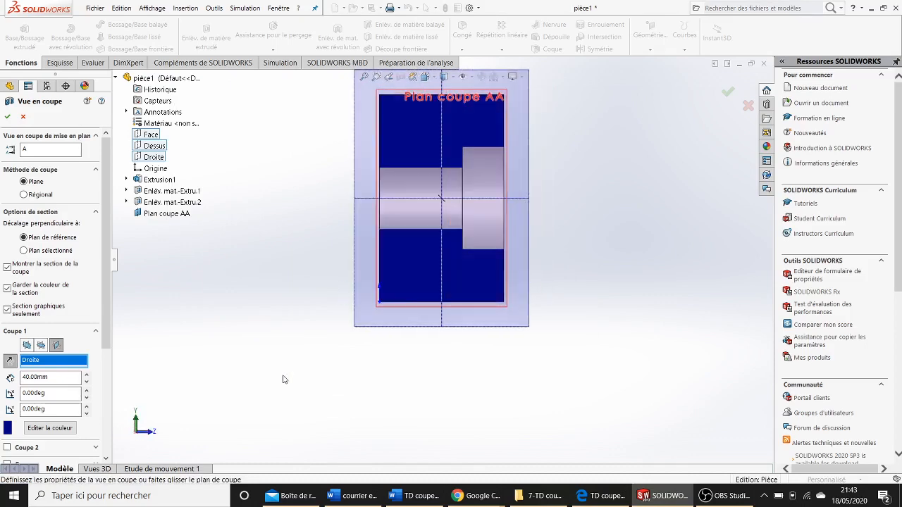
# - Switch back to the PDF worksheet in Edge and review the A-A, B-B and F-F section exercises
pyautogui.click(603, 491)
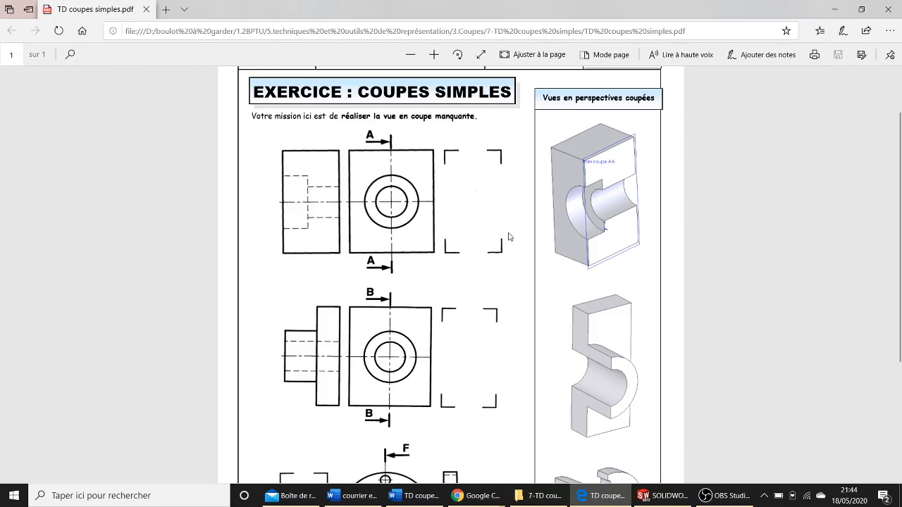
pyautogui.scroll(-3, 471, 247)
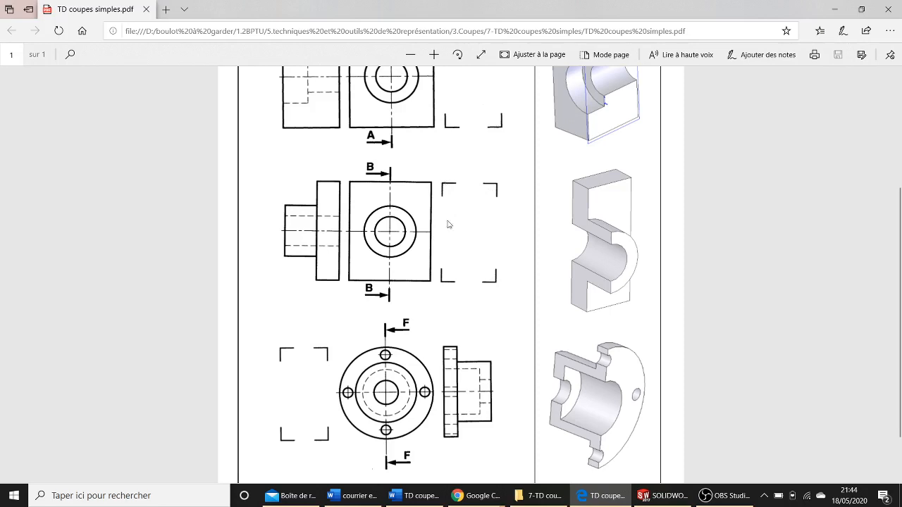
pyautogui.scroll(-2, 446, 232)
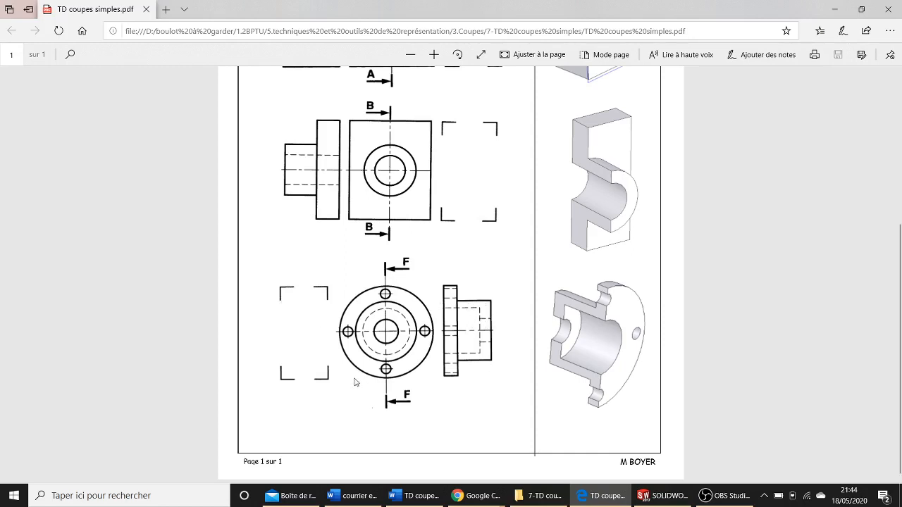
pyautogui.scroll(4, 355, 382)
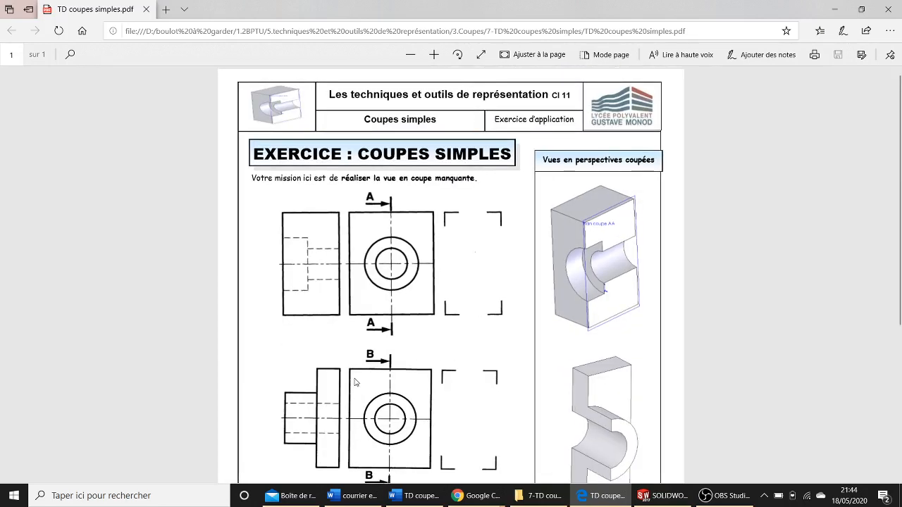